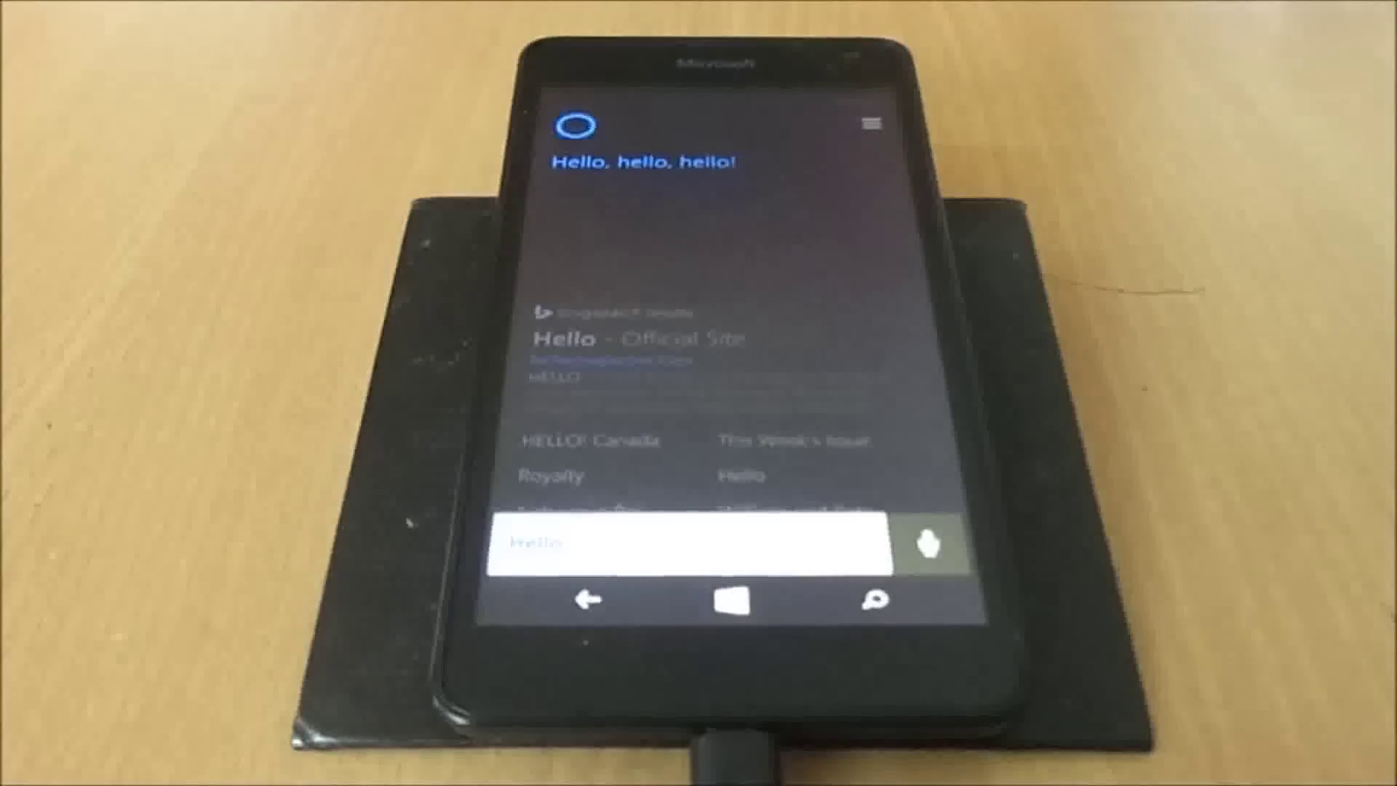
Ask Cortana "Who are you?", "Where are you from?", "Who is your father?" and a question about its mother
left_click(927, 543)
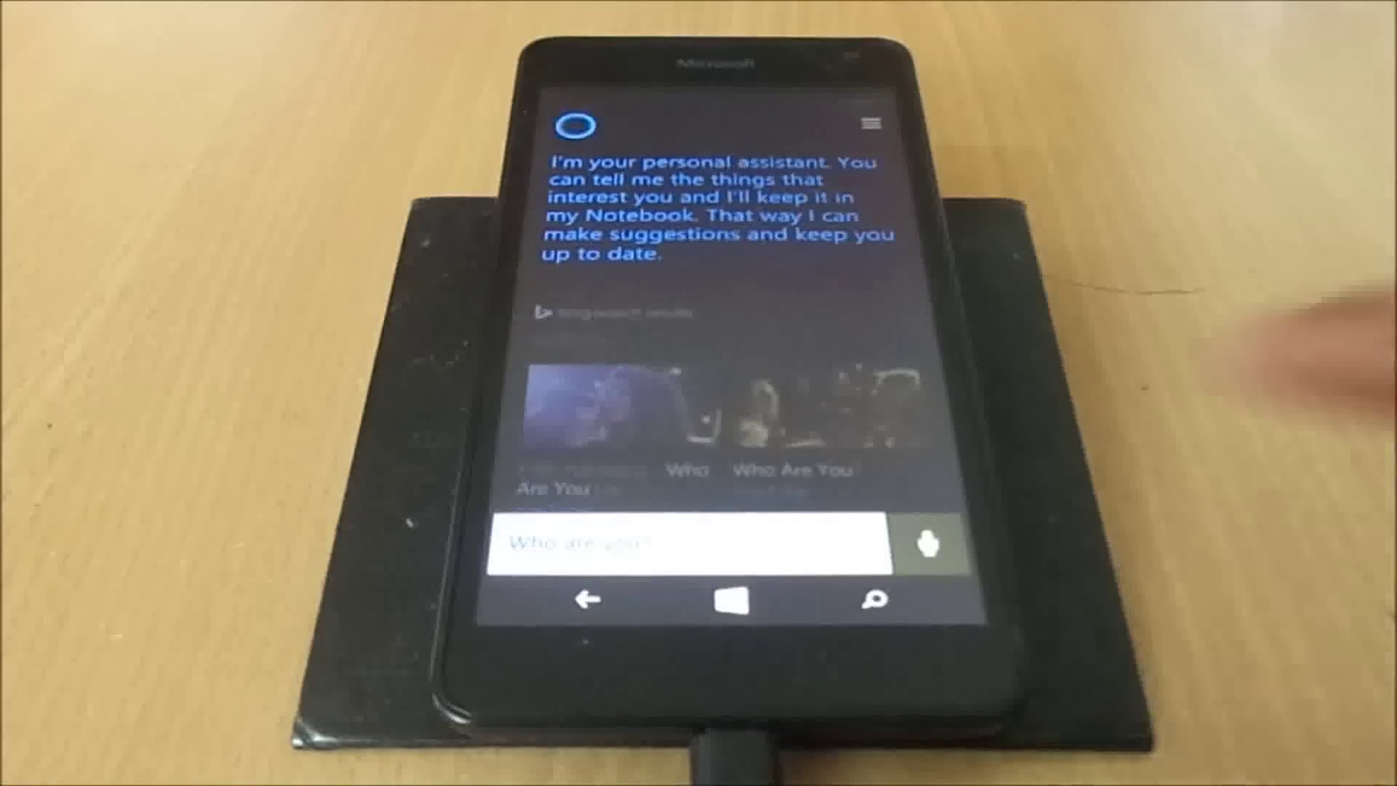
left_click(925, 540)
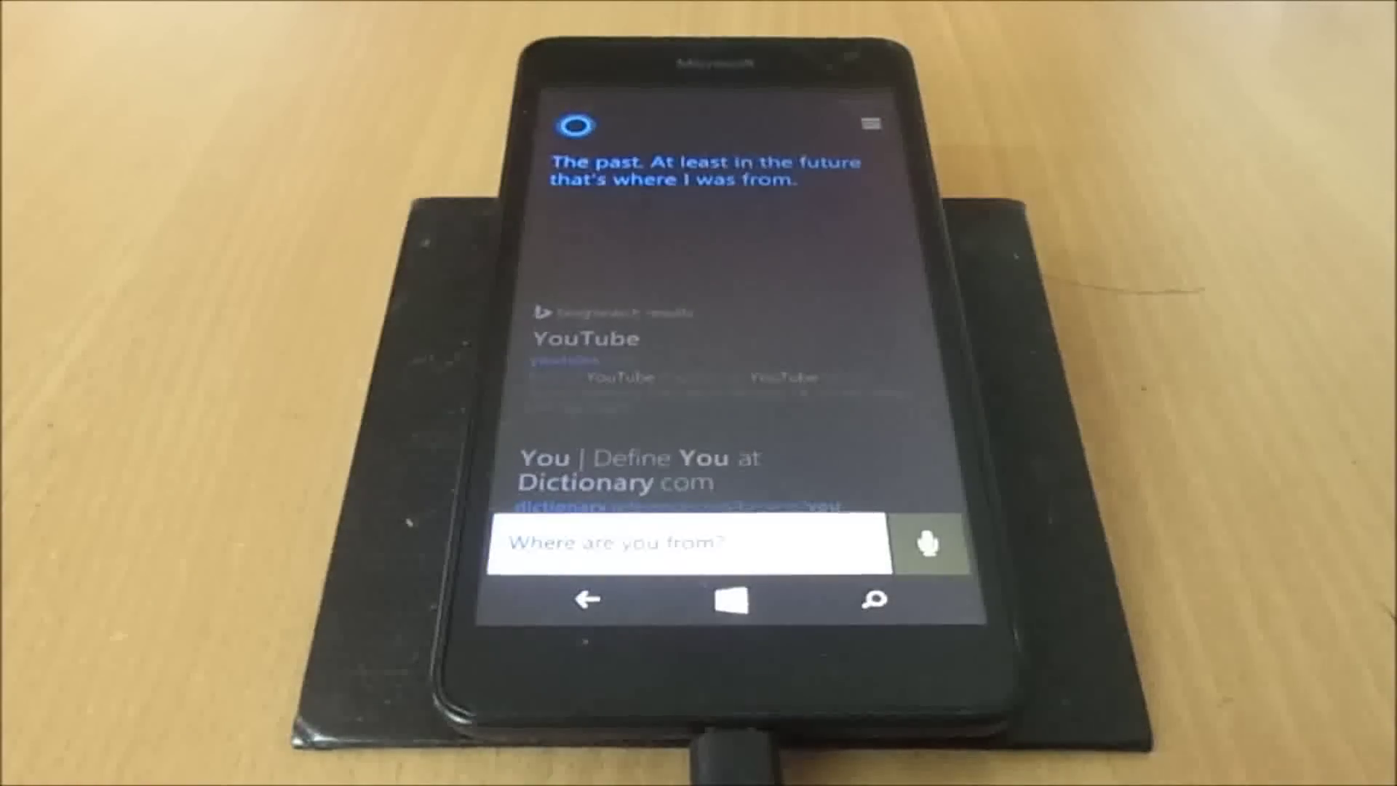
left_click(868, 542)
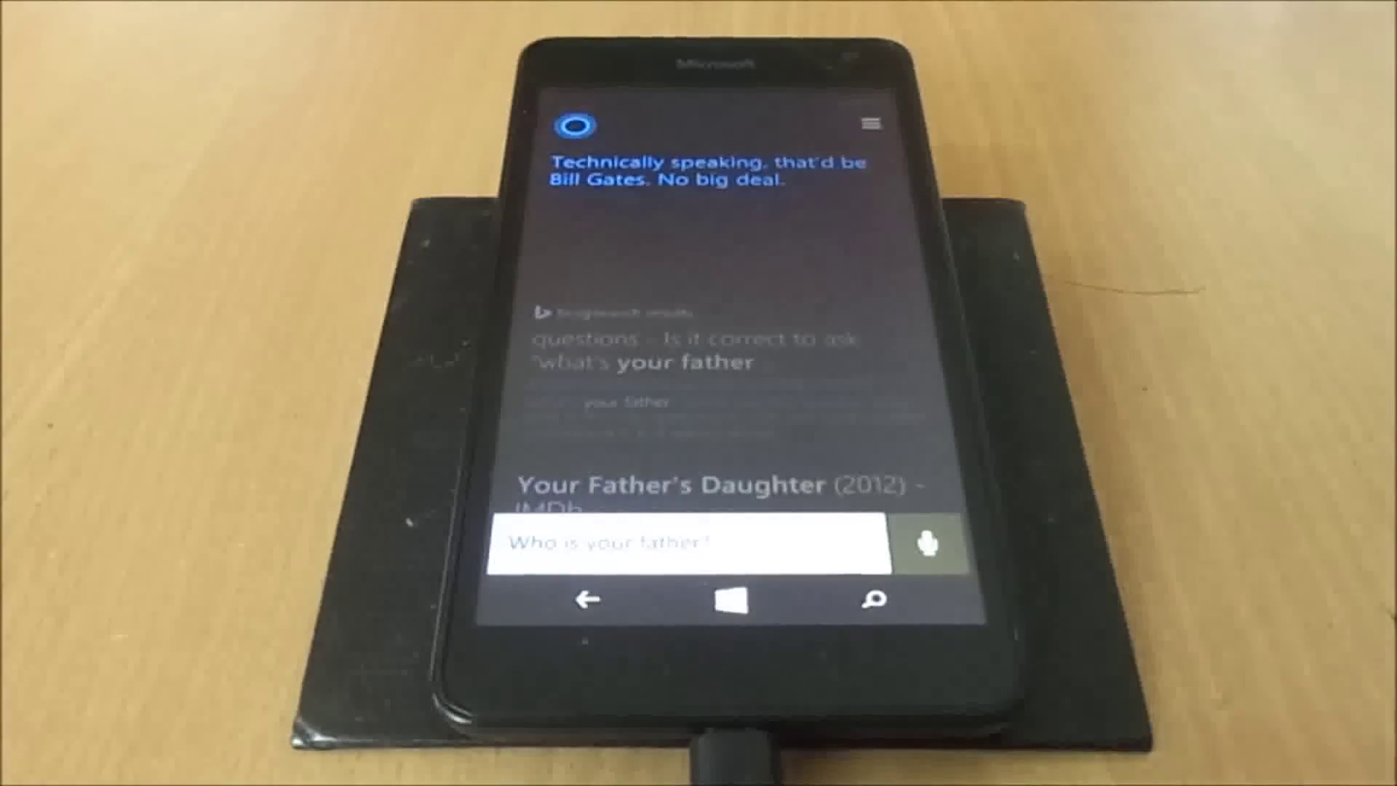
left_click(928, 543)
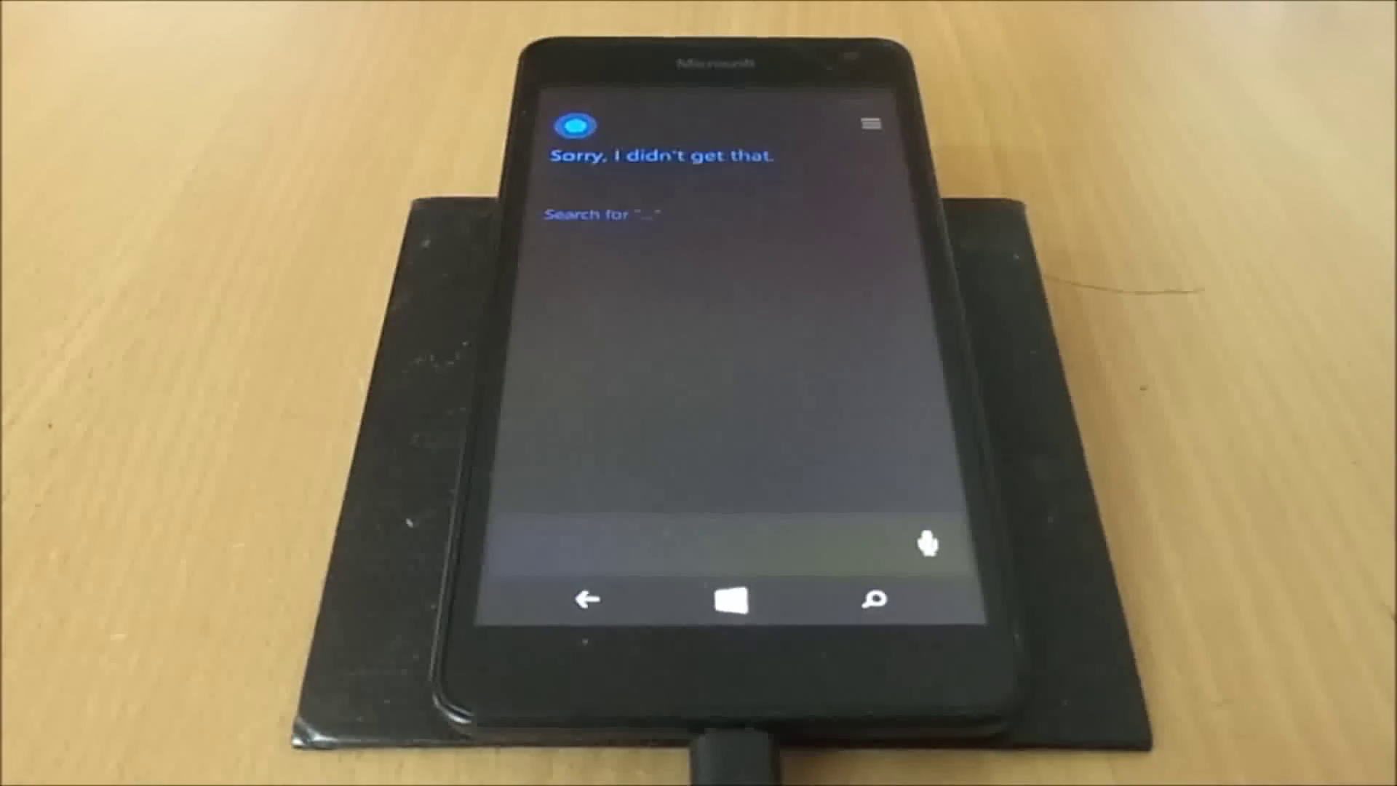
Relaunch Cortana and ask about its mother, its friends, knowing Siri and loving Siri
left_click(731, 599)
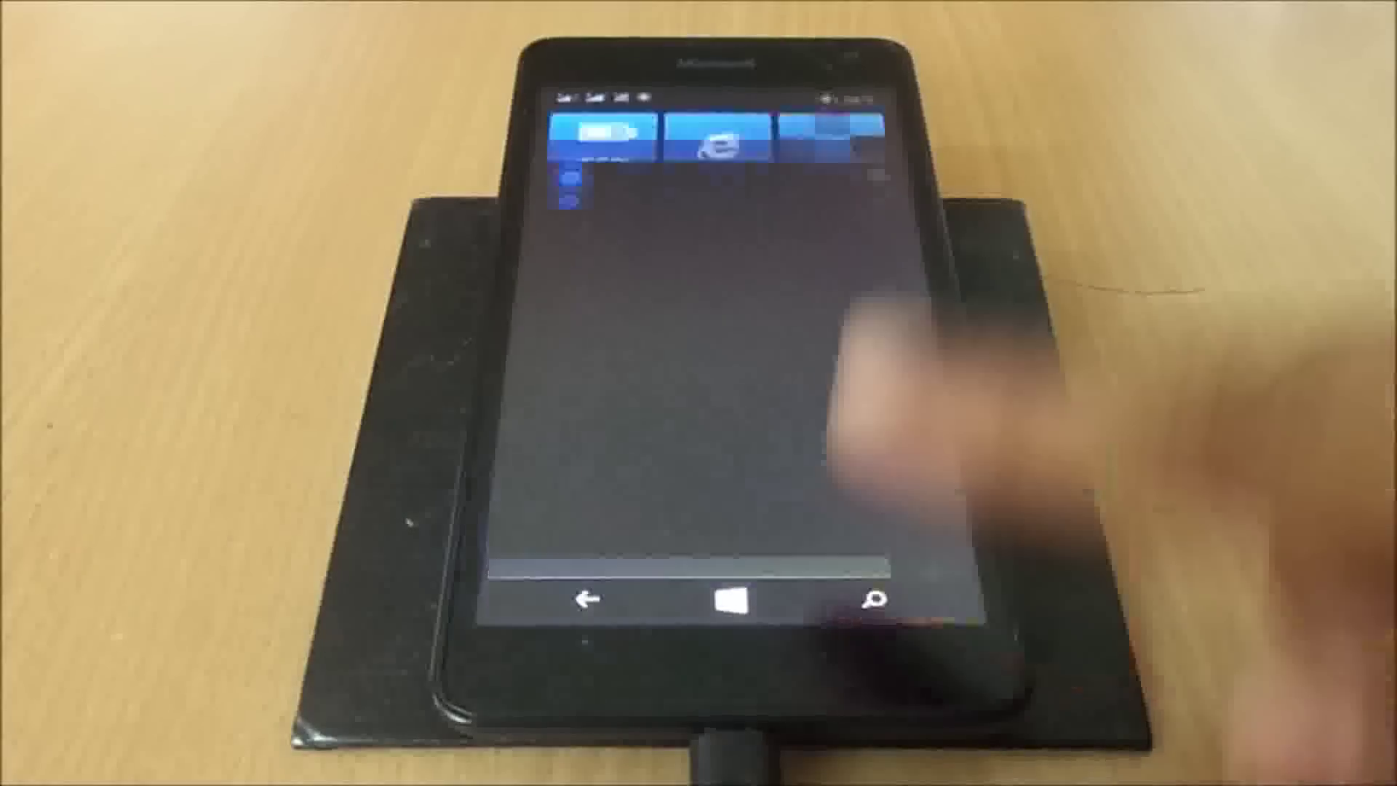
left_click(895, 427)
left_click(926, 543)
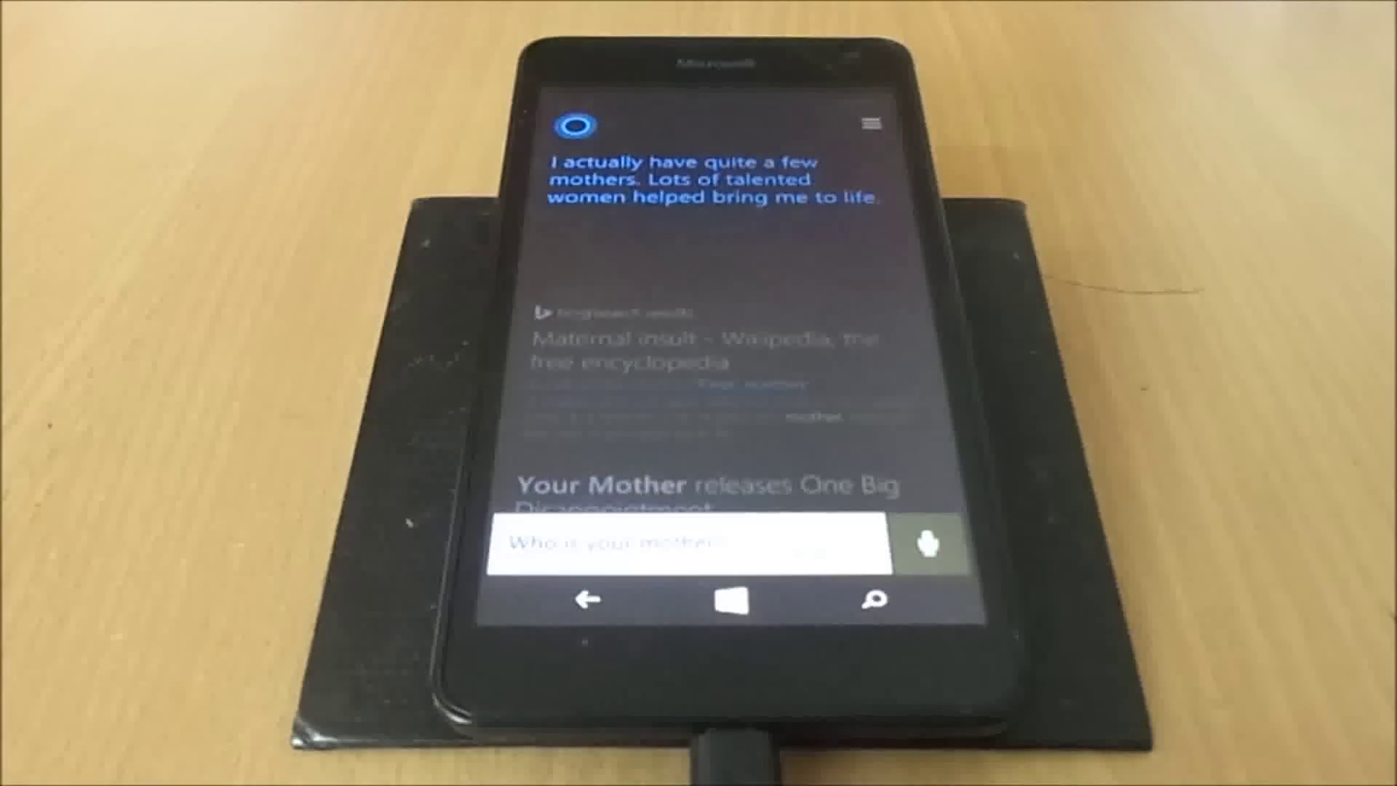
left_click(928, 543)
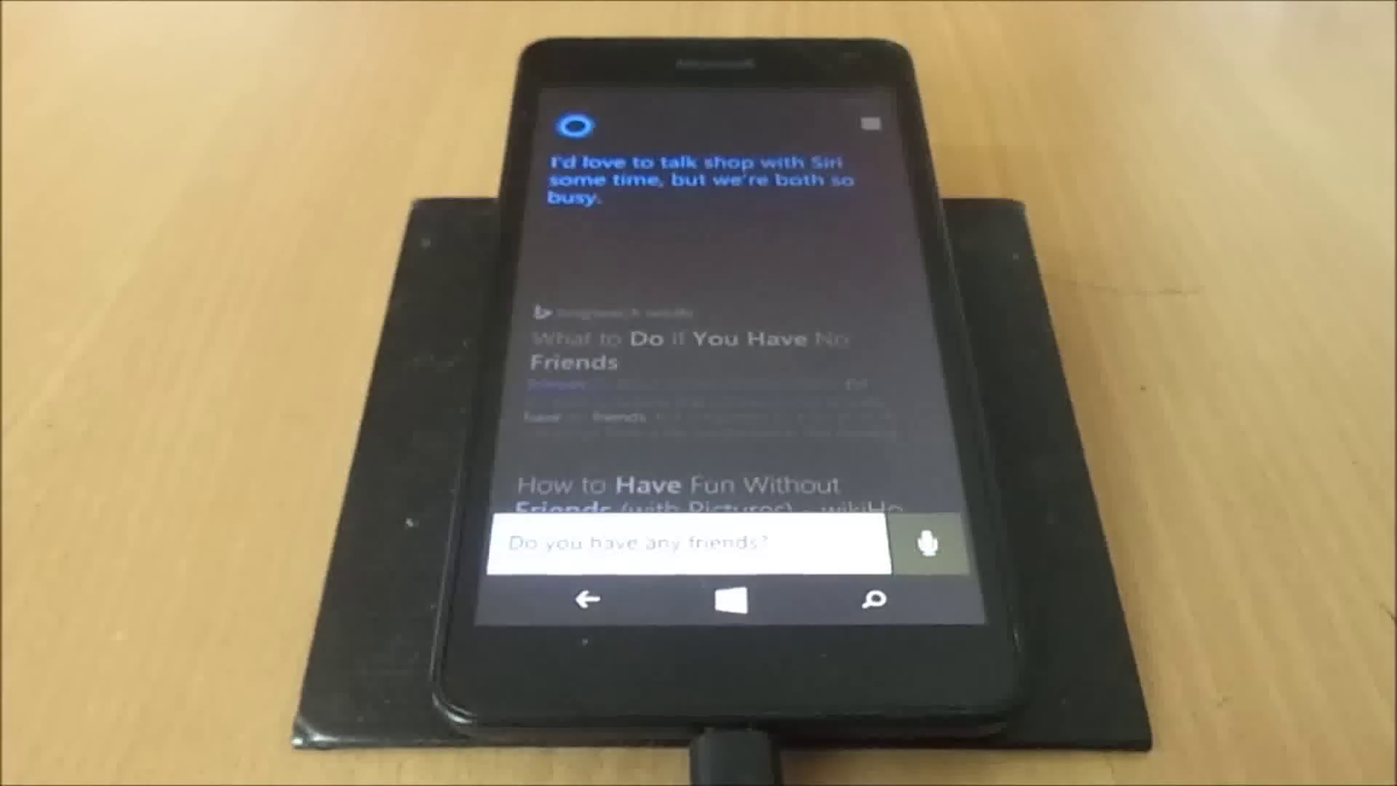
left_click(879, 542)
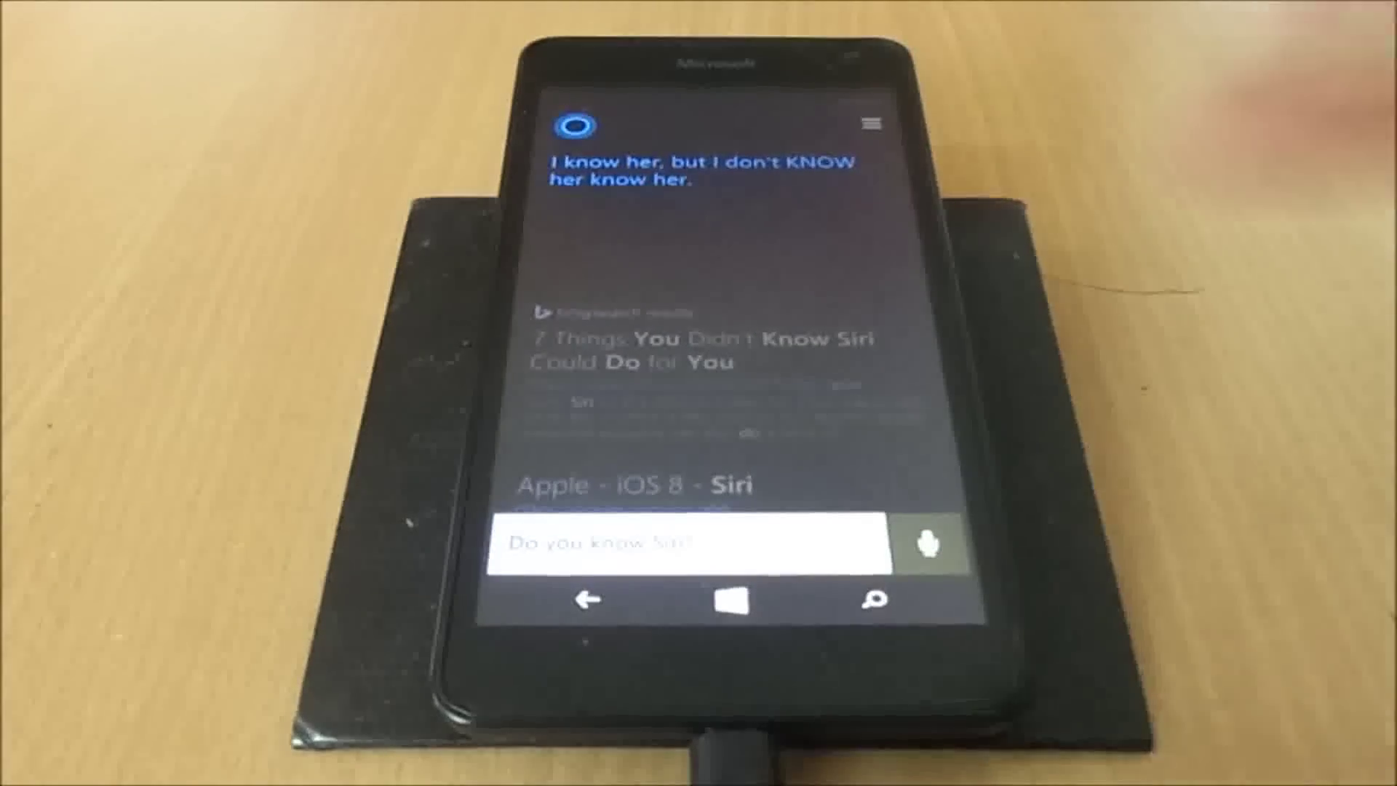
left_click(928, 543)
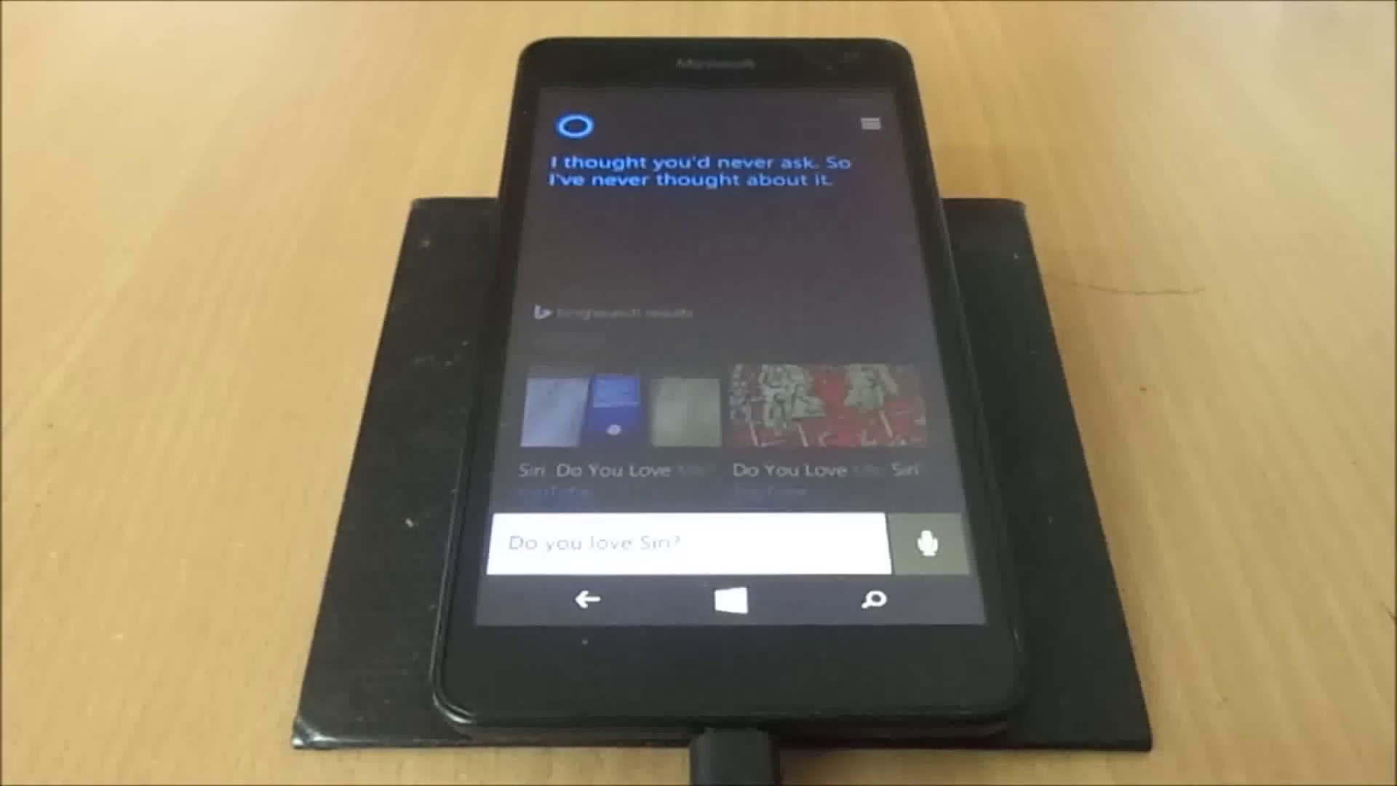
Ask Cortana "Do you know me?", "What do you look like?", "What is Halo?" and where you are
left_click(928, 543)
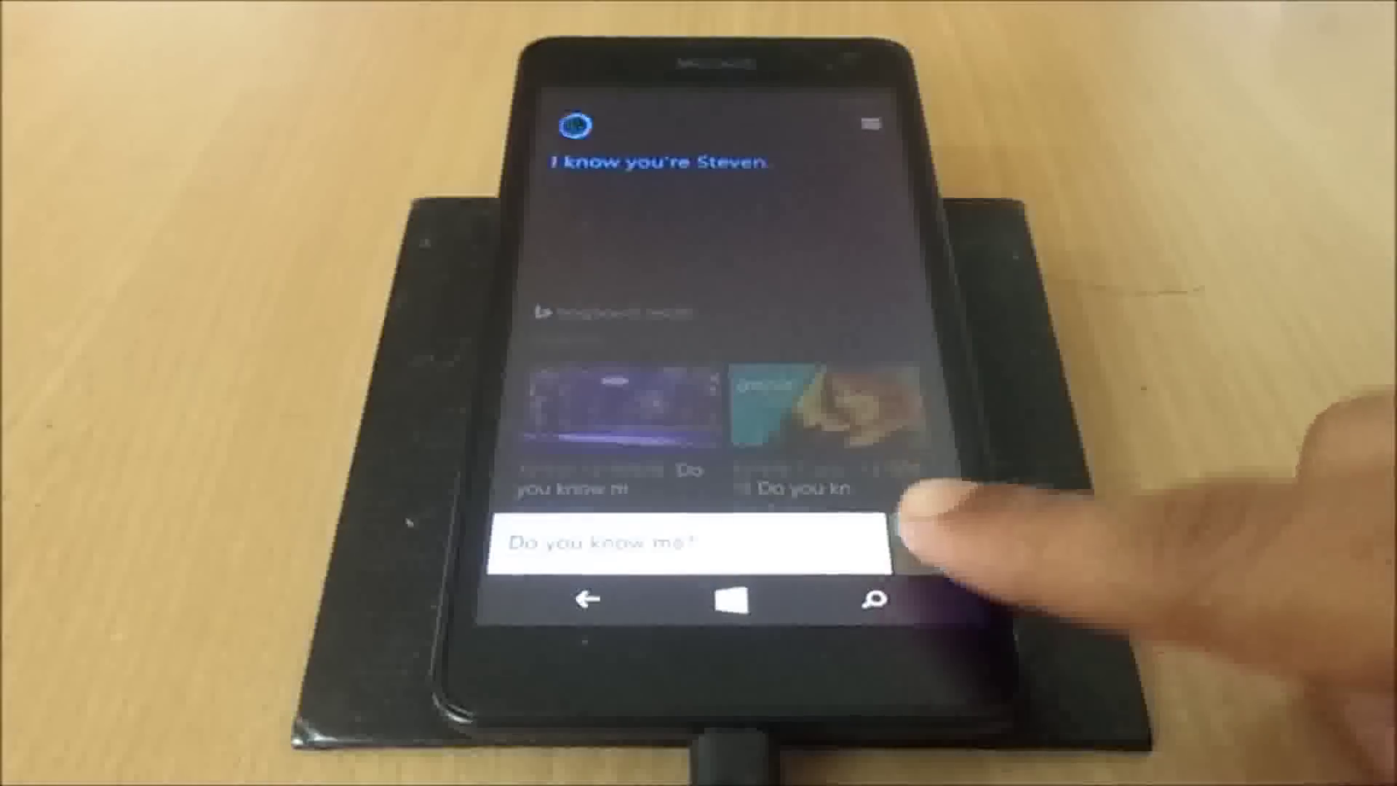
left_click(928, 543)
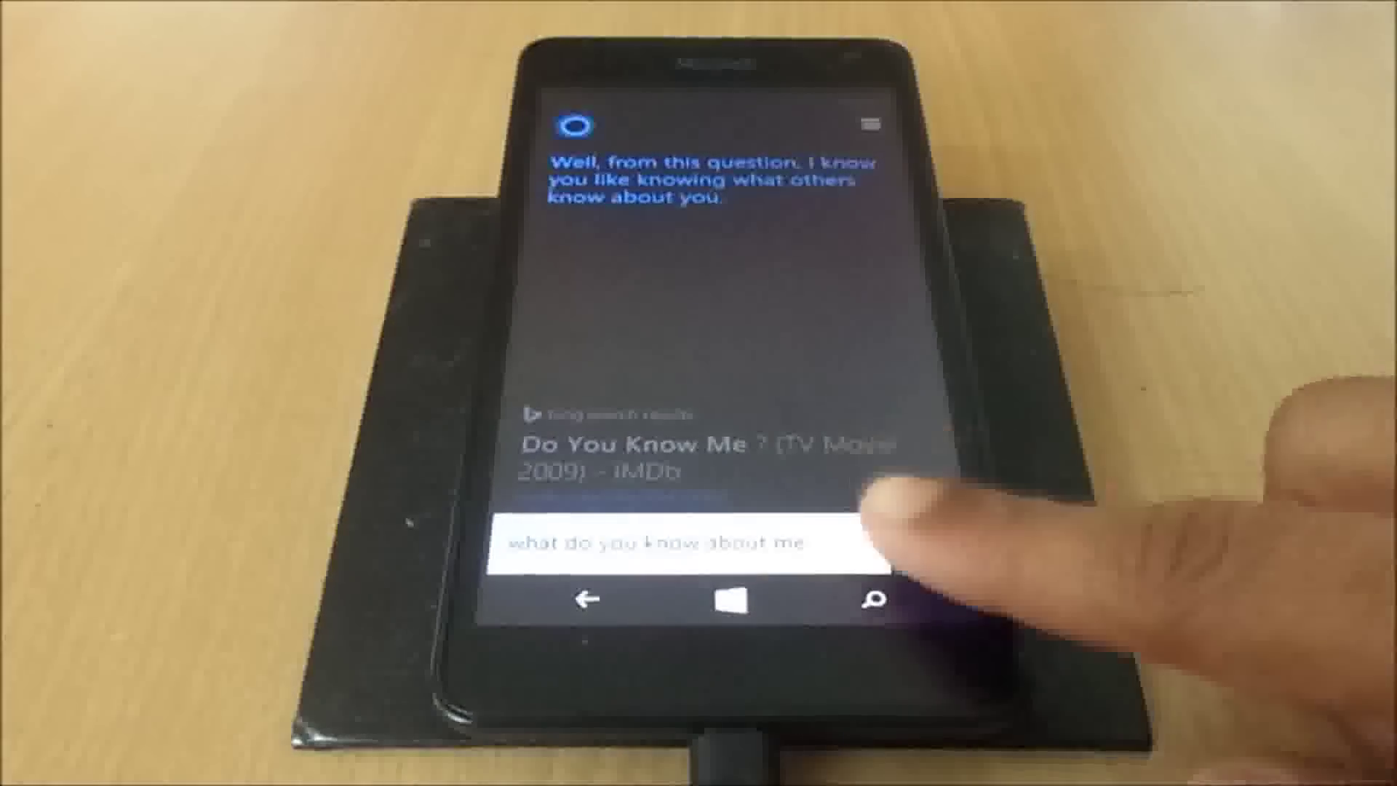
left_click(927, 542)
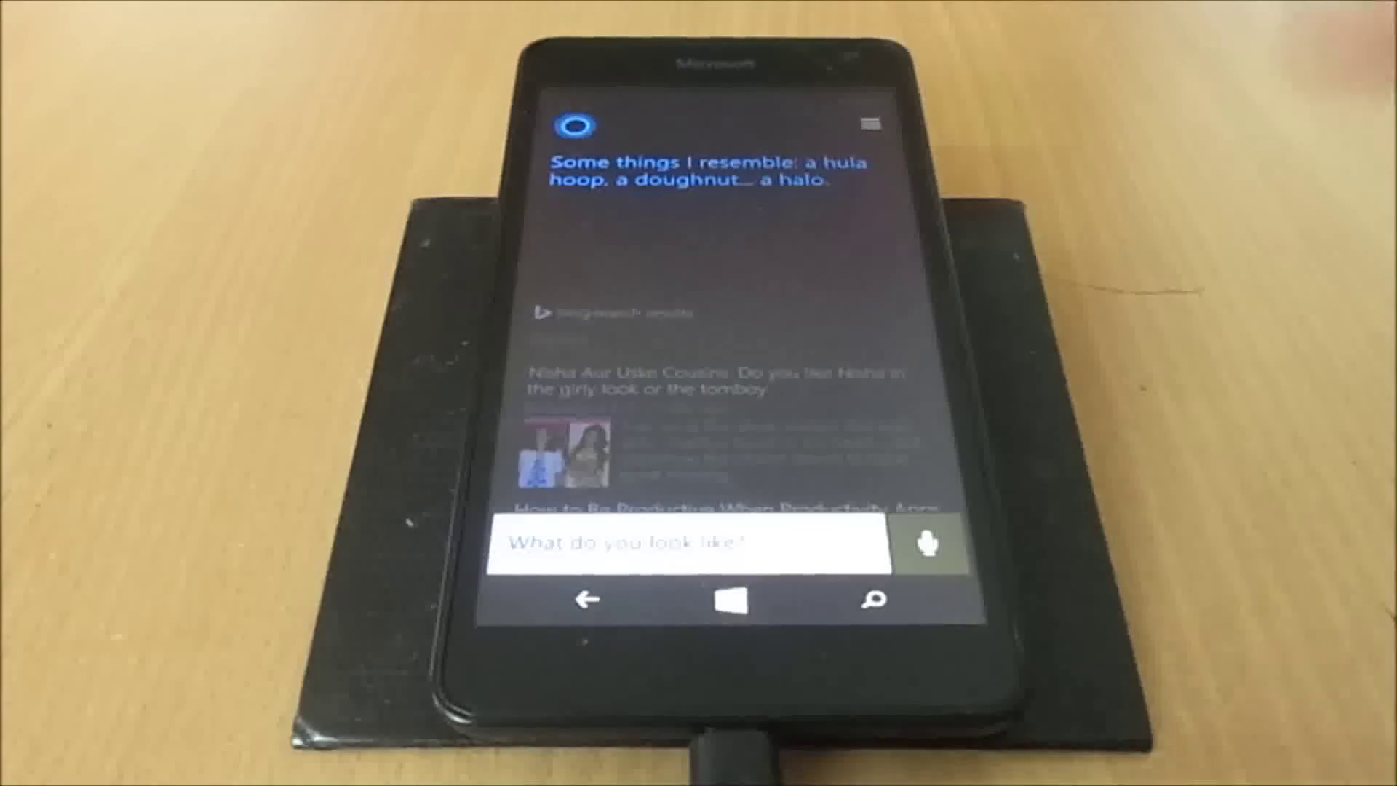
left_click(928, 543)
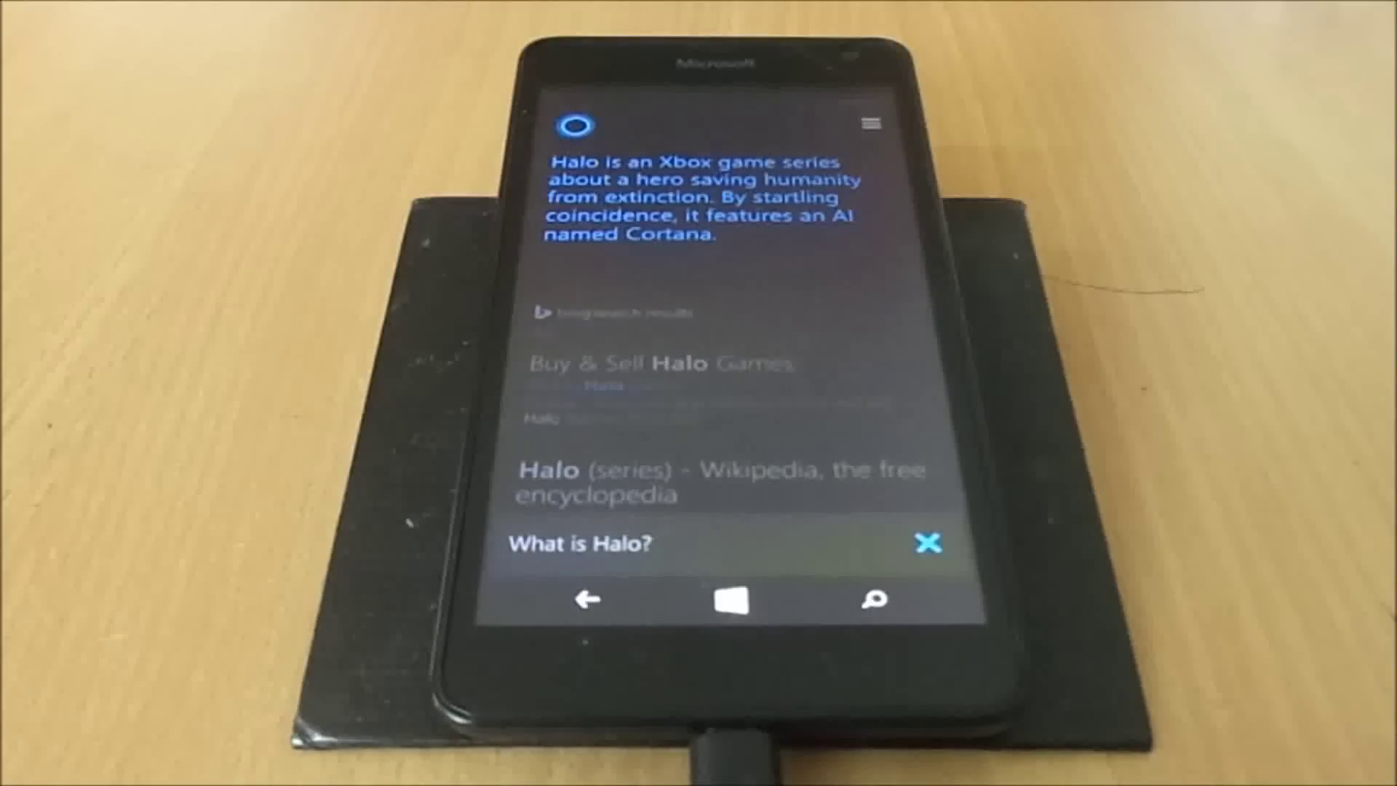
Ask Cortana "Where am I now?" and "What is the time now?", then start a reminder request
left_click(928, 542)
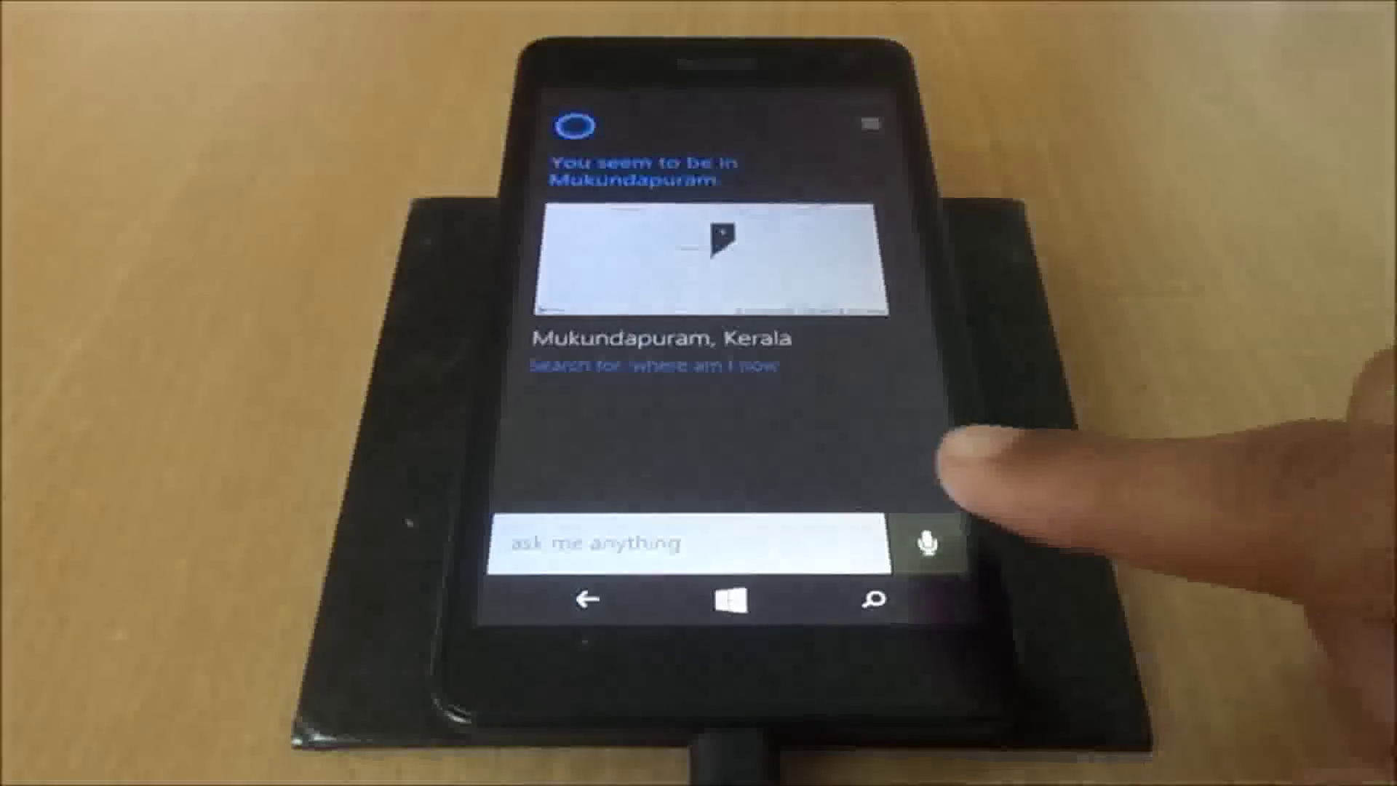
left_click(928, 542)
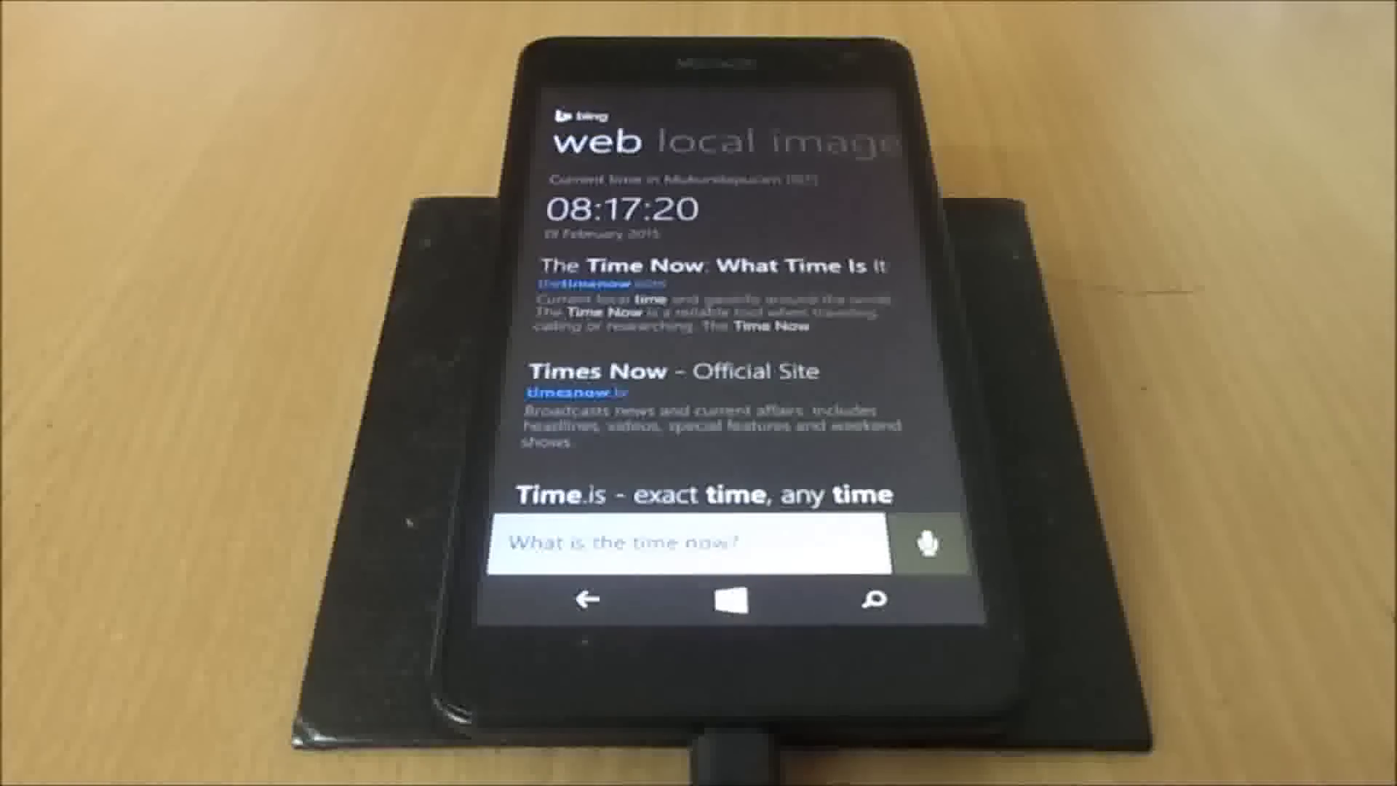
left_click(928, 542)
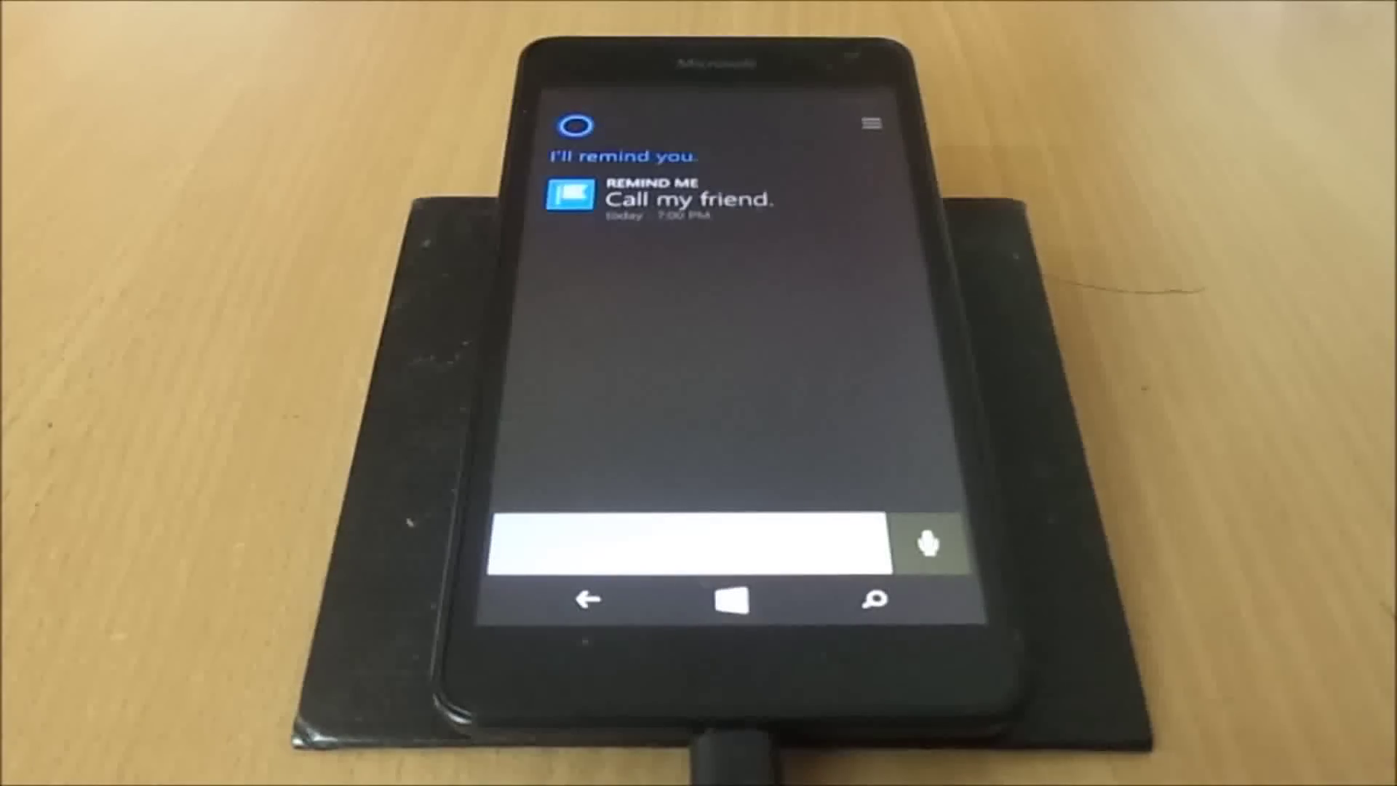
Ask Cortana to call Aa Steven's mobile number
left_click(928, 542)
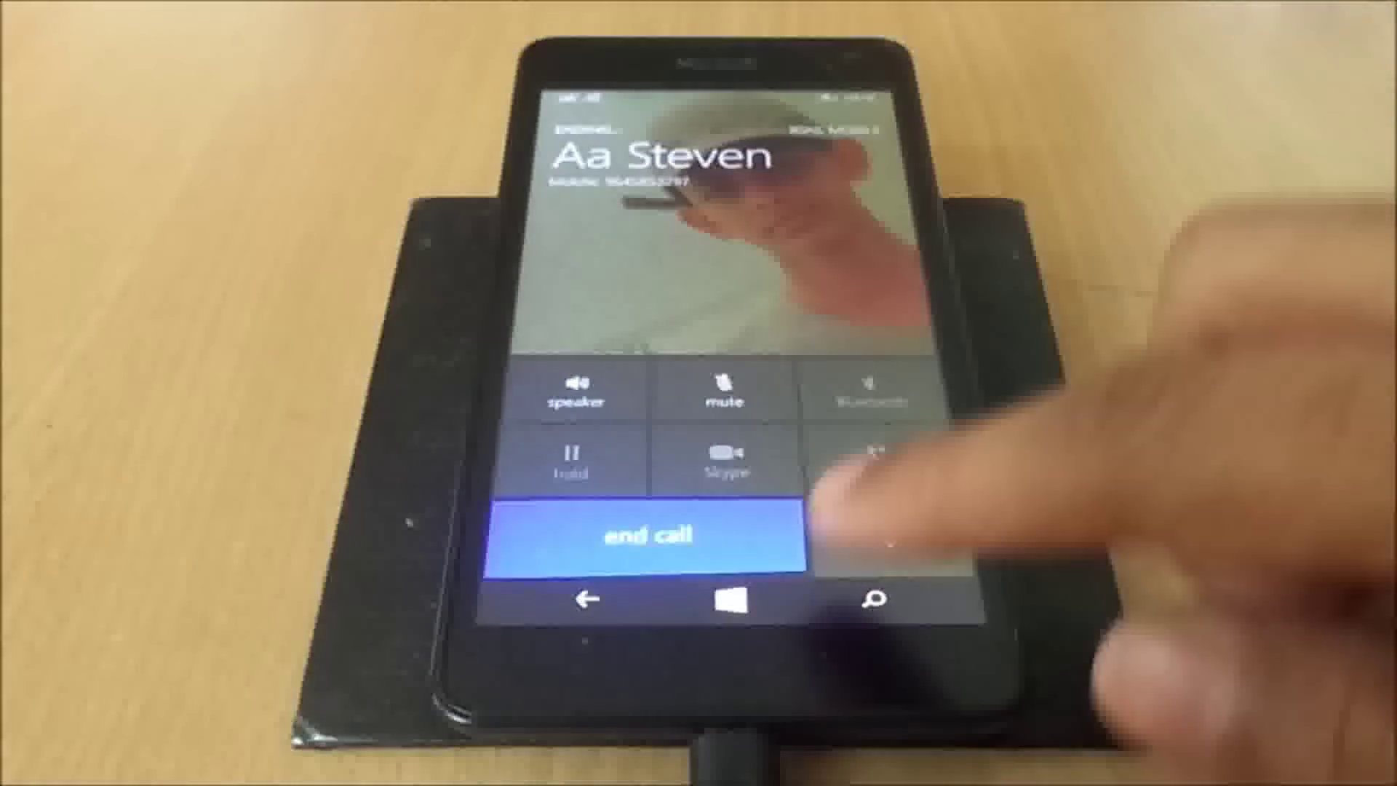
End the call with Aa Steven and close the 7:00 PM reminder page
left_click(764, 545)
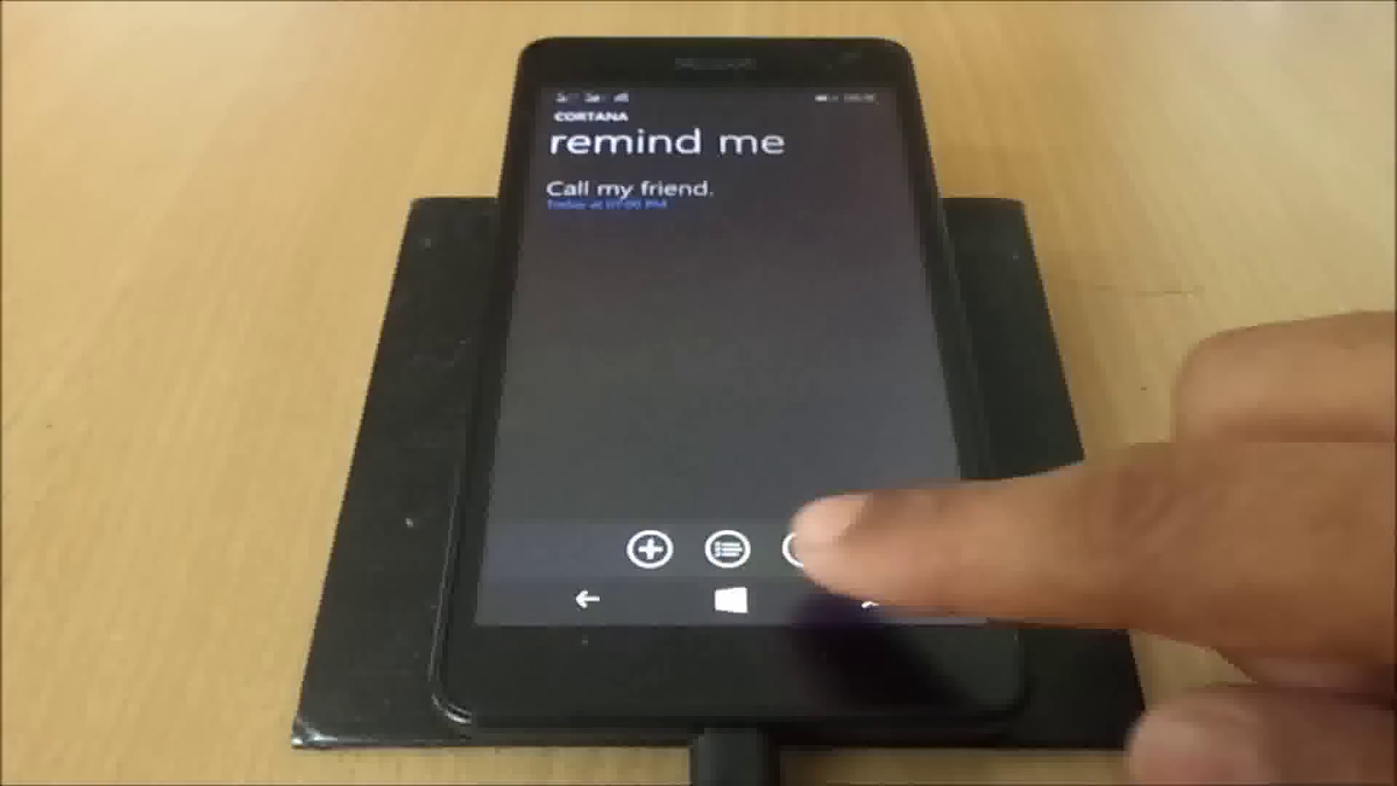
left_click(730, 599)
left_click(874, 600)
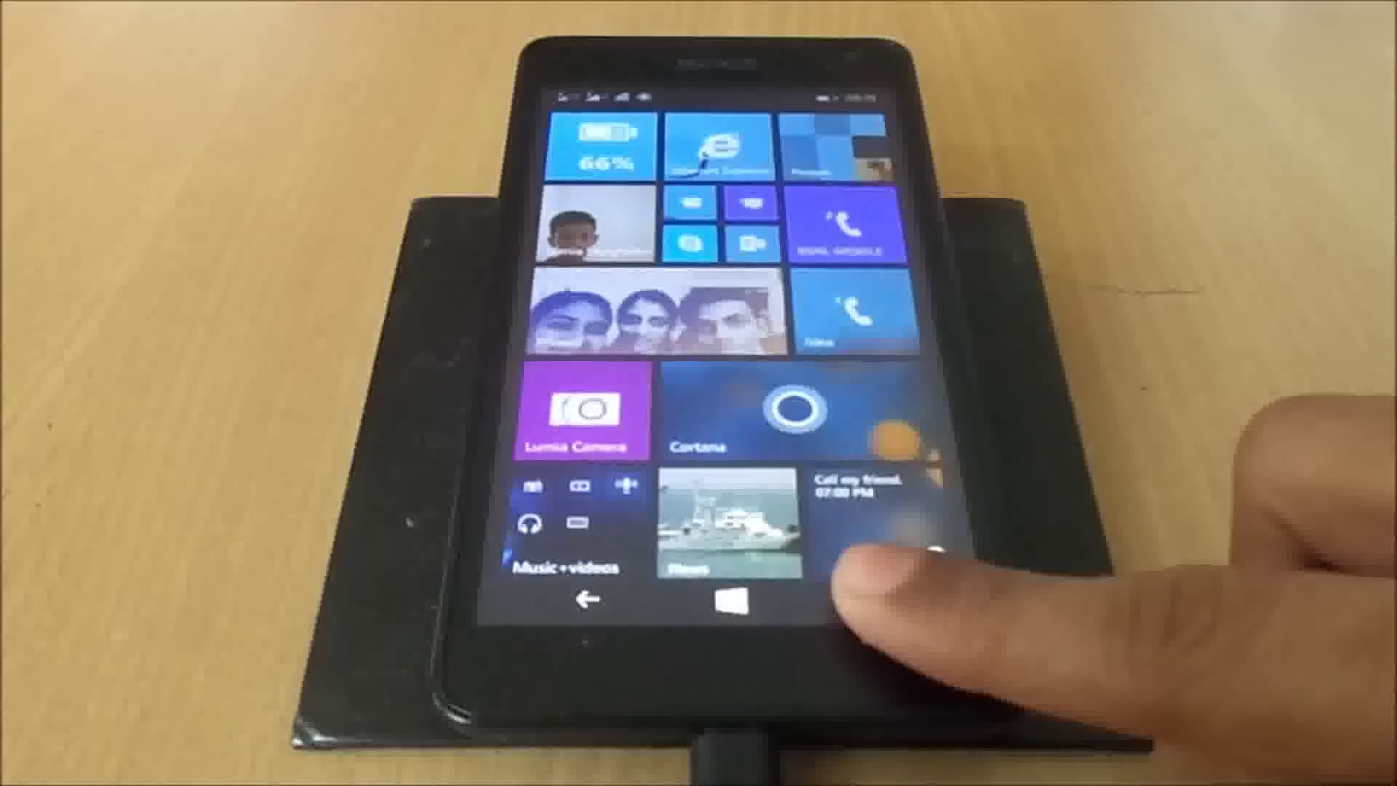
Reopen Cortana, then cancel the misheard "yes I will be home" query
left_click(873, 598)
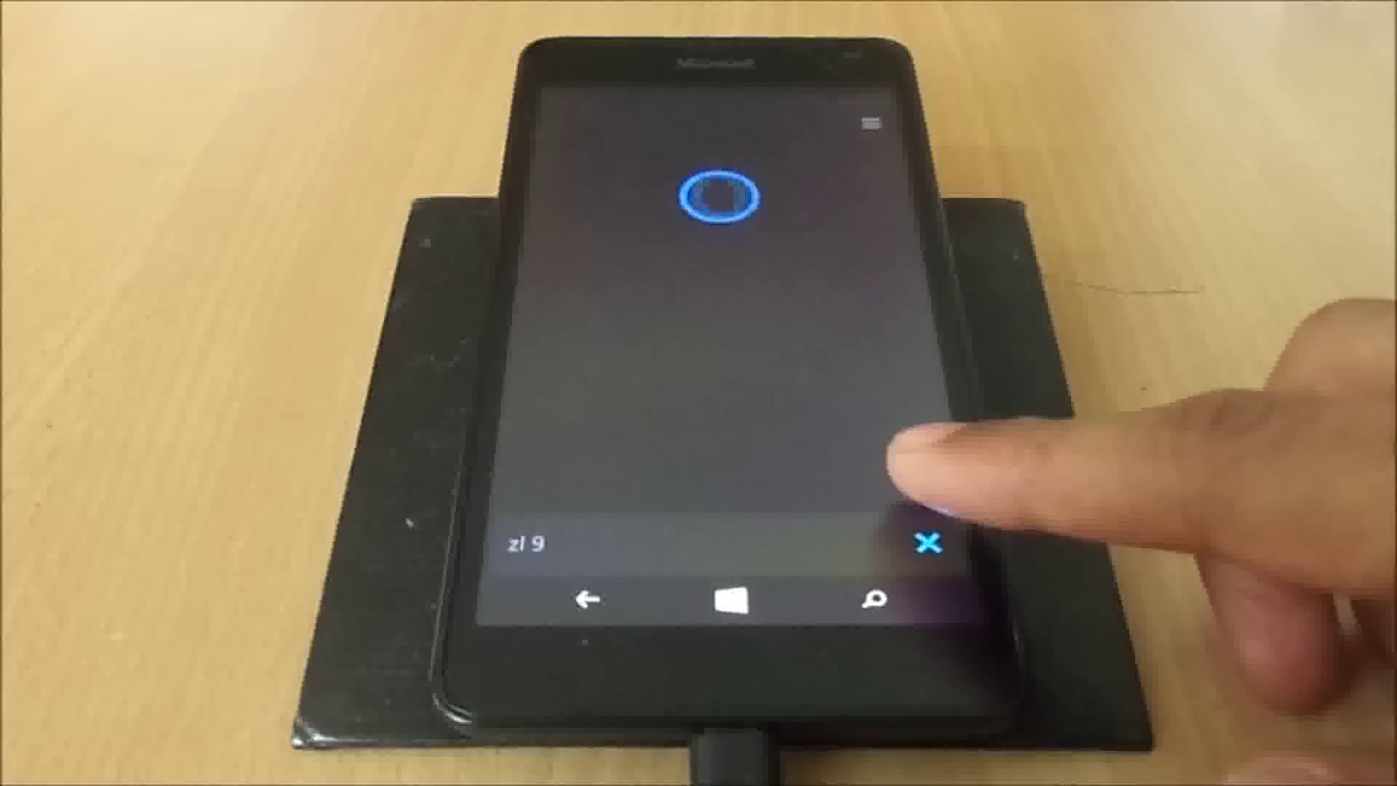
left_click(928, 542)
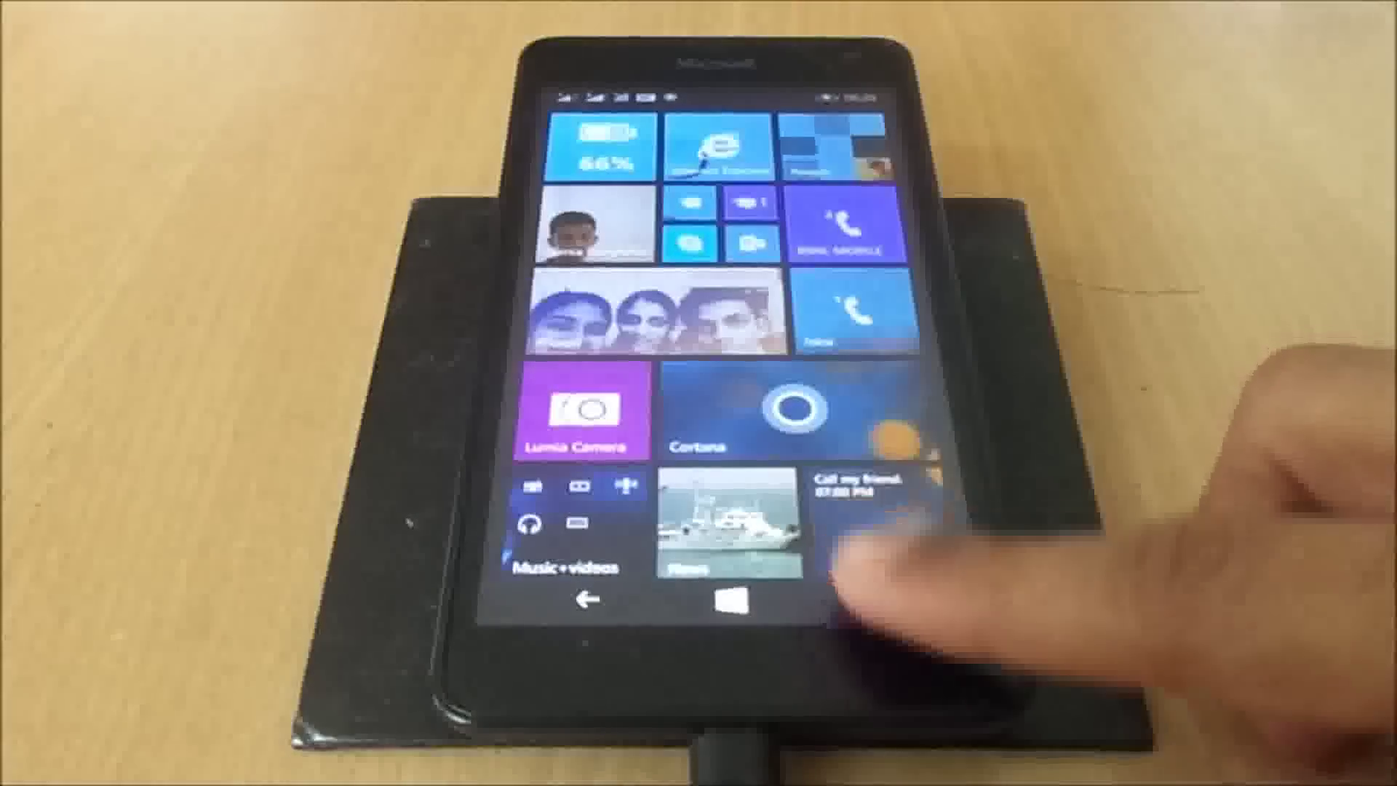